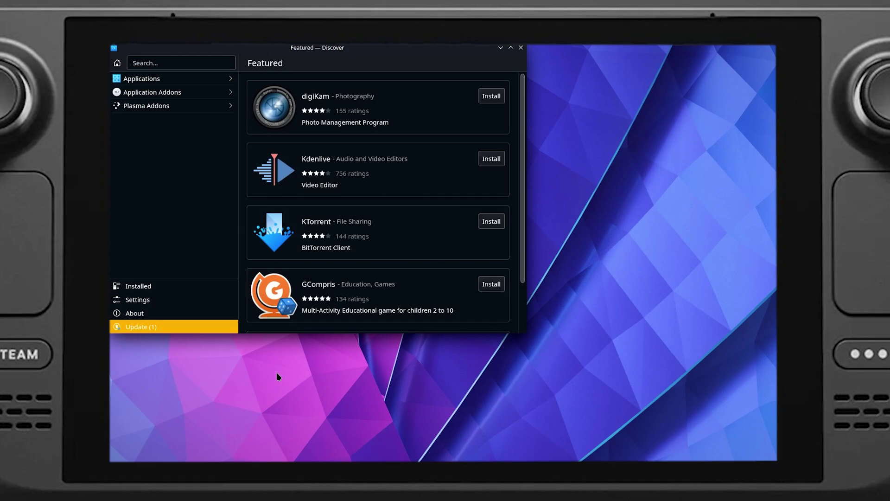
Step: Search Discover for 'chiaki' and start installing the Chiaki app
{"action": "left_click", "coordinate": [182, 63]}
{"action": "type", "text": "chiaki"}
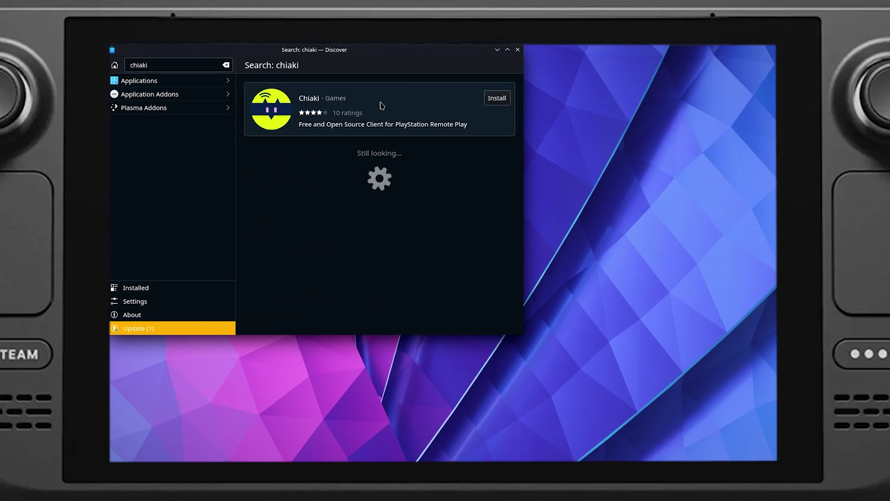
{"action": "left_click", "coordinate": [495, 102]}
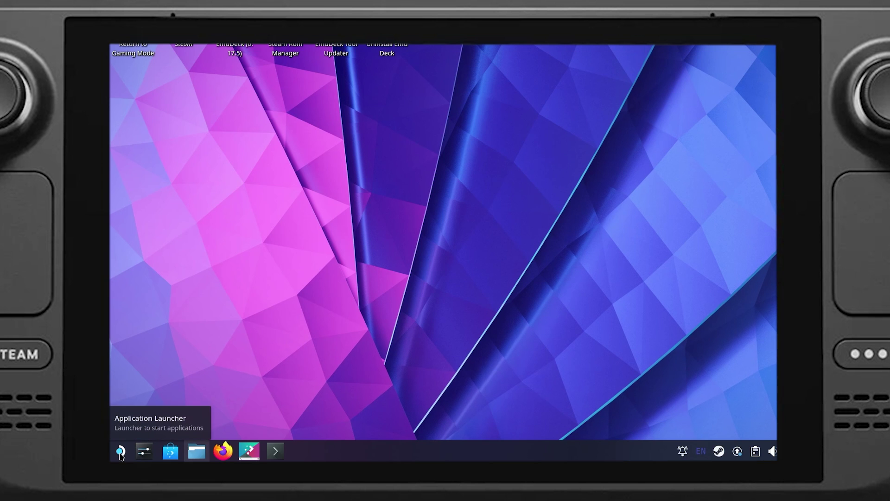
Step: Launch the Konsole terminal from the application launcher's System list
{"action": "left_click", "coordinate": [122, 452]}
{"action": "mouse_move", "coordinate": [151, 357]}
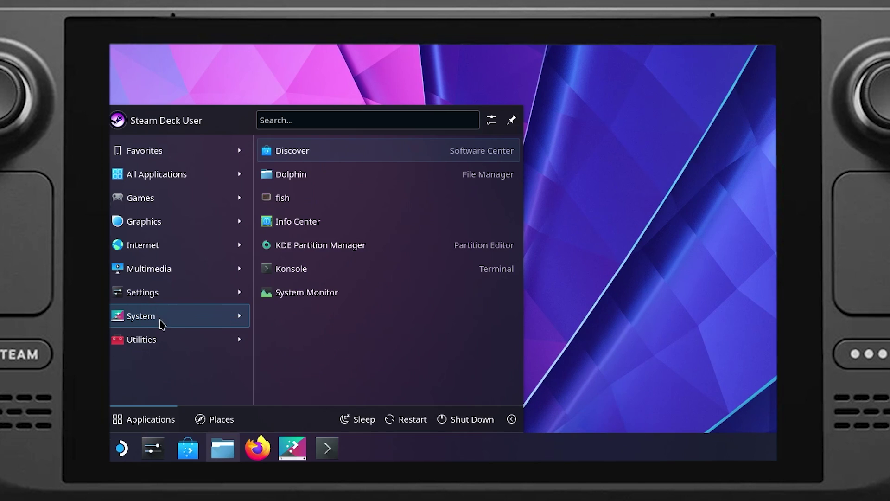
{"action": "left_click", "coordinate": [264, 269]}
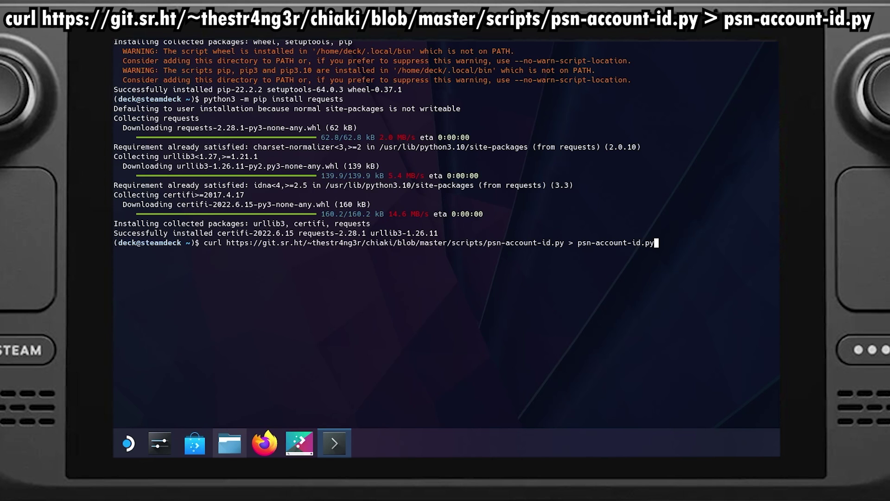
Step: Download and run psn-account-id.py, then open its printed sign-in link in the browser
{"action": "key", "text": "Return"}
{"action": "type", "text": "python3 psn-account-id.py"}
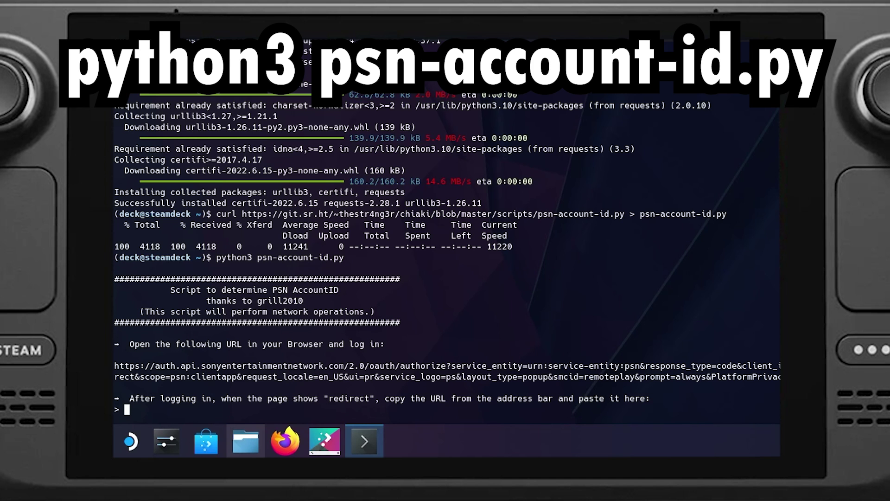
{"action": "right_click", "coordinate": [141, 364]}
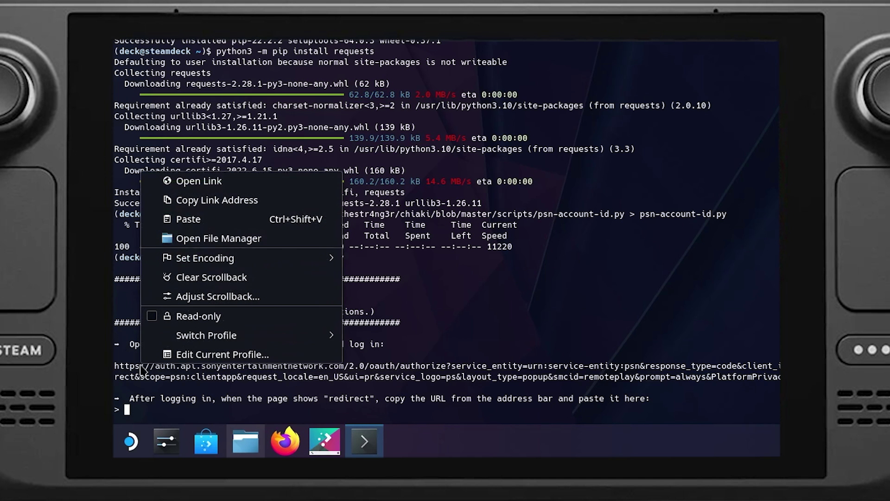
{"action": "left_click", "coordinate": [214, 181]}
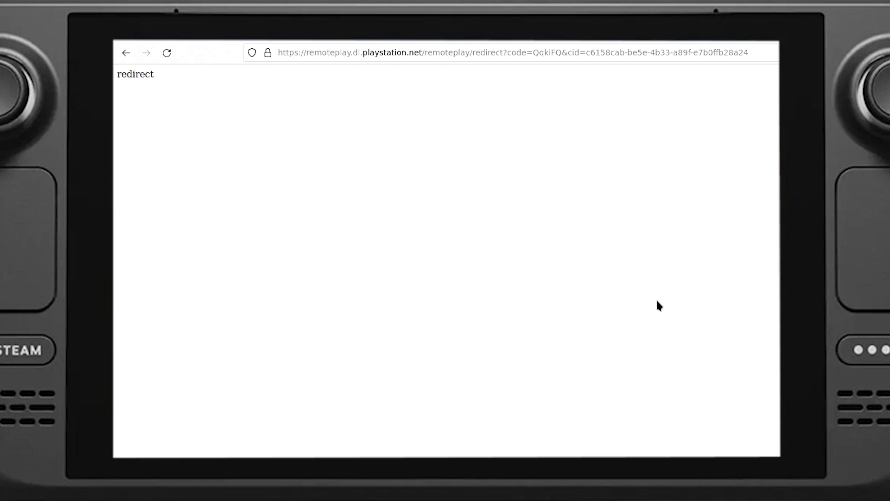
Step: Copy the PlayStation redirect URL from Firefox's address bar
{"action": "left_click", "coordinate": [580, 55]}
{"action": "key", "text": "ctrl+c"}
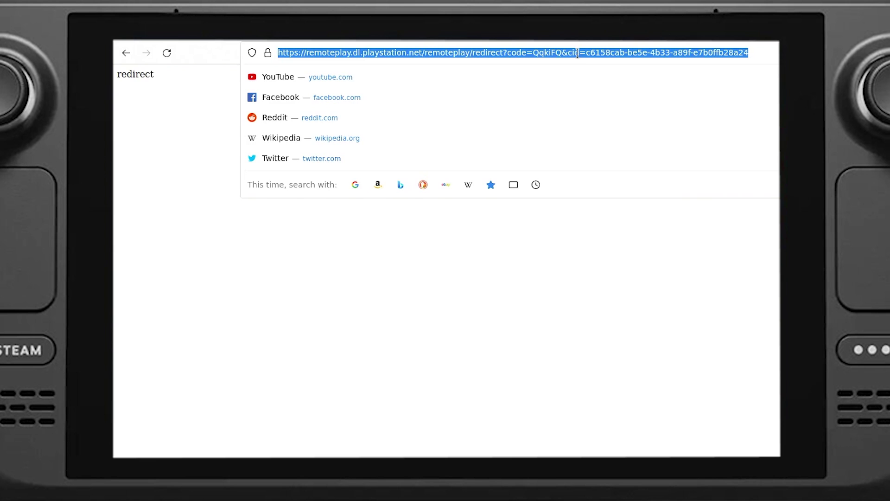
{"action": "right_click", "coordinate": [576, 54]}
{"action": "left_click", "coordinate": [600, 106]}
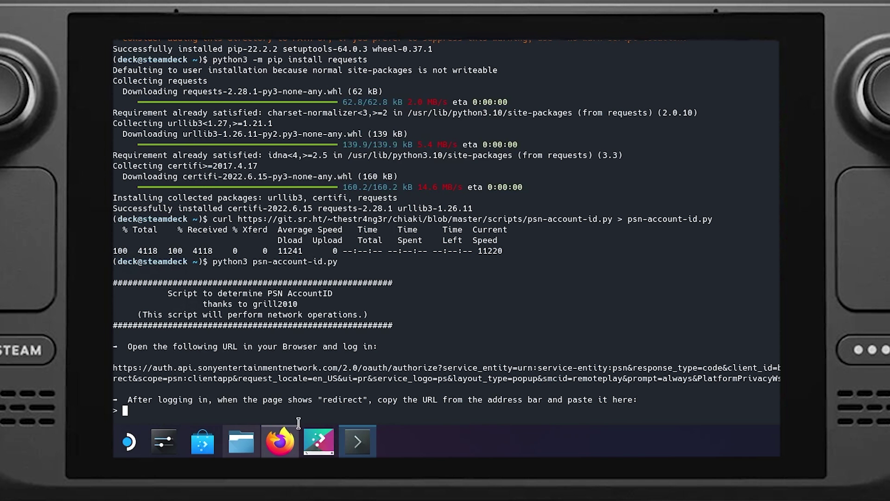
Step: Paste the redirect URL into the script prompt, submit it, and copy the printed AccountID
{"action": "right_click", "coordinate": [268, 416]}
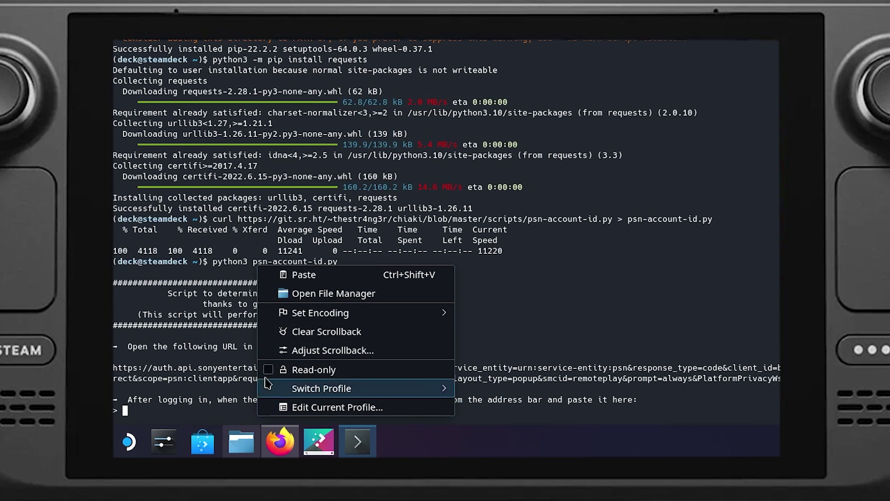
{"action": "left_click", "coordinate": [299, 273]}
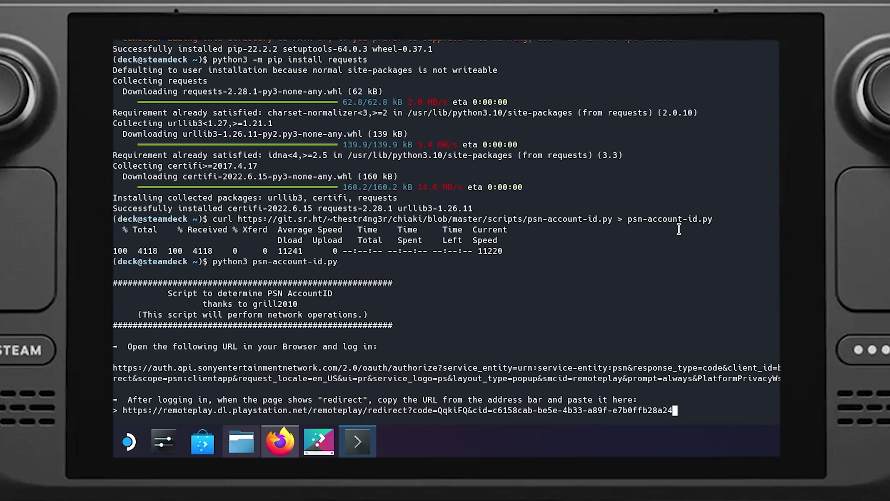
{"action": "key", "text": "Return"}
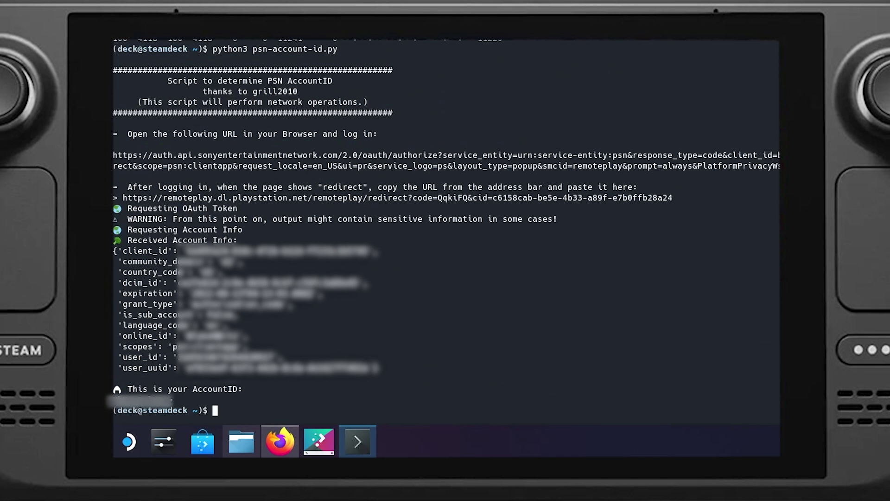
{"action": "right_click", "coordinate": [167, 400]}
{"action": "left_click", "coordinate": [198, 214]}
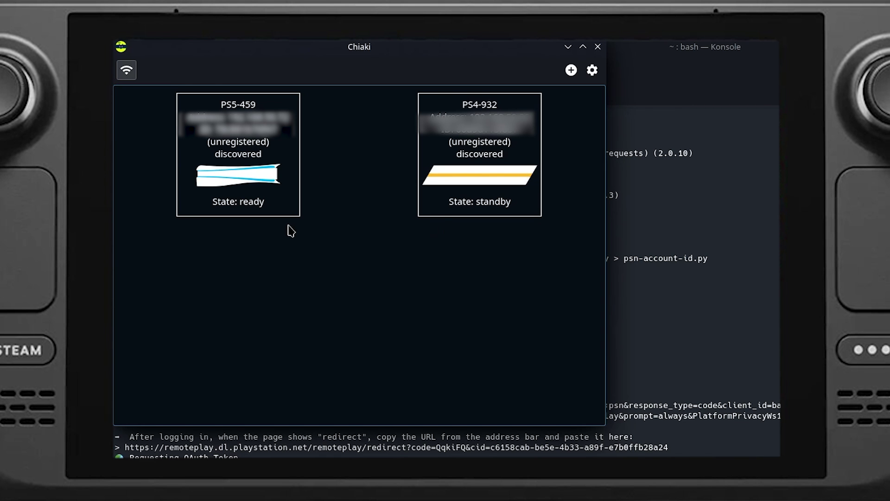
Step: Open registration for PS5-459 and paste the PSN Account ID into its field
{"action": "left_click", "coordinate": [261, 172]}
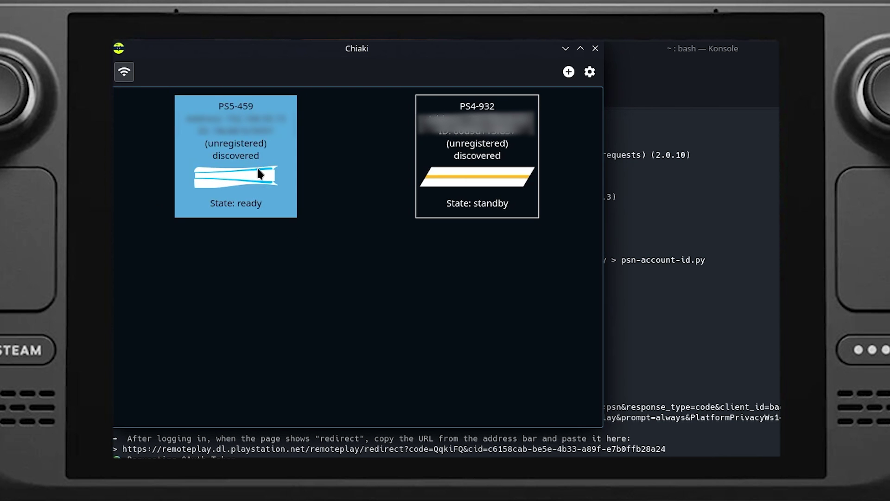
{"action": "double_click", "coordinate": [246, 188]}
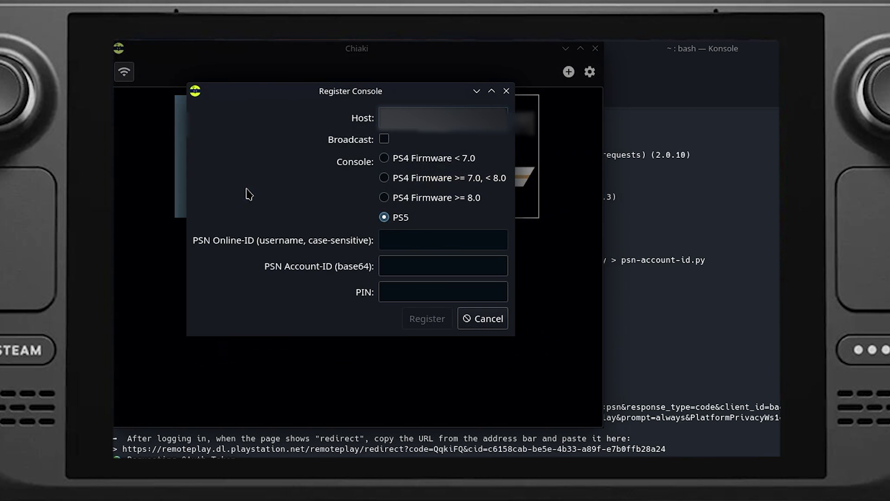
{"action": "right_click", "coordinate": [415, 256]}
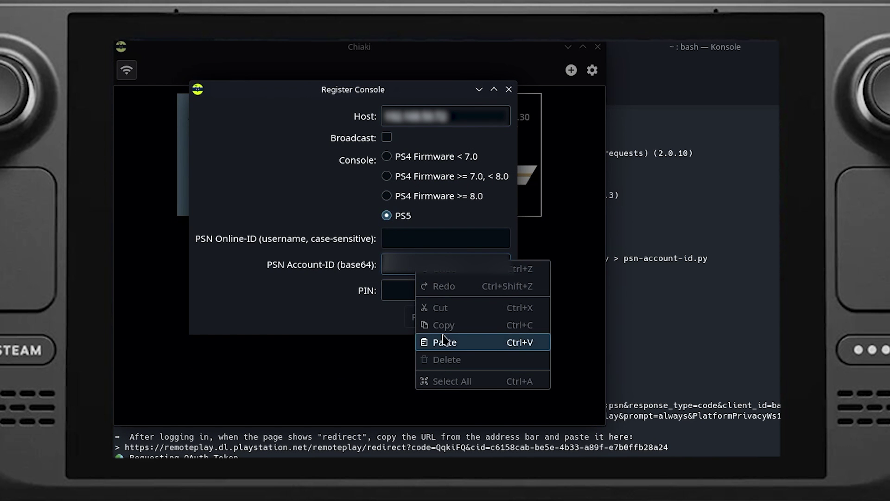
{"action": "left_click", "coordinate": [422, 342]}
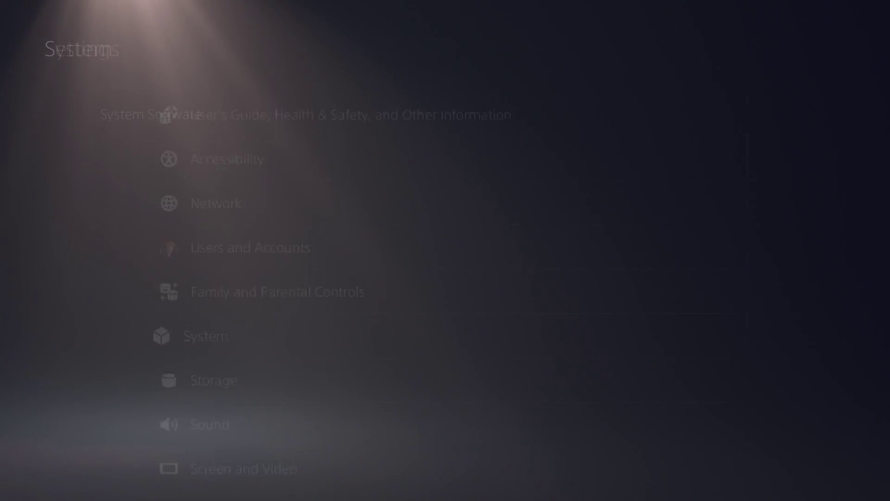
Step: On the PS5, bring up the Remote Play Link Device page showing the PIN
{"action": "key", "text": "Right"}
{"action": "key", "text": "Down"}
{"action": "key", "text": "Return"}
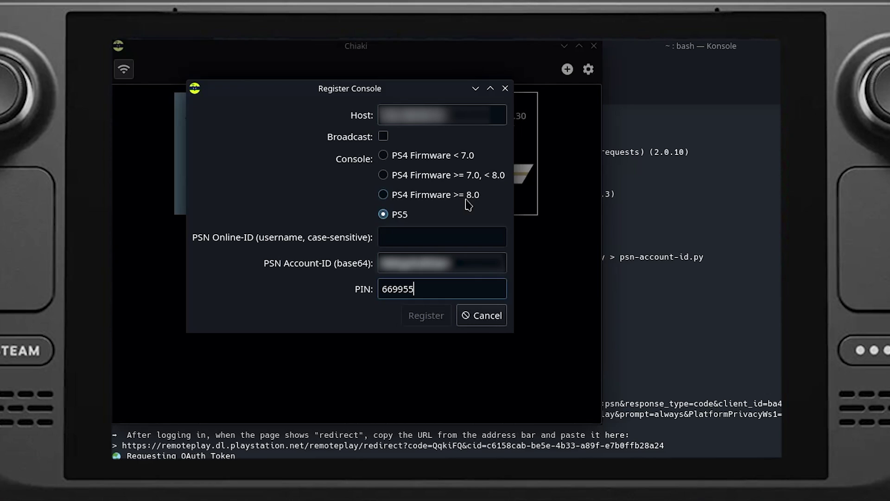
{"action": "type", "text": "5"}
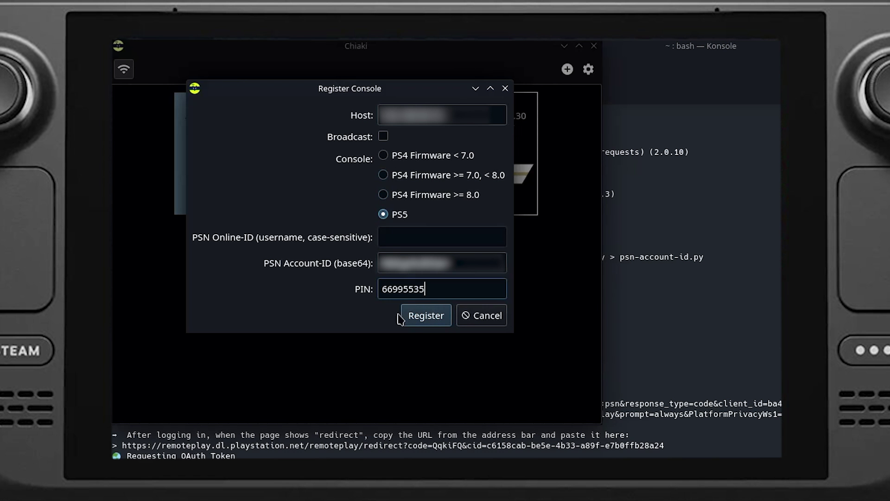
{"action": "left_click", "coordinate": [421, 315]}
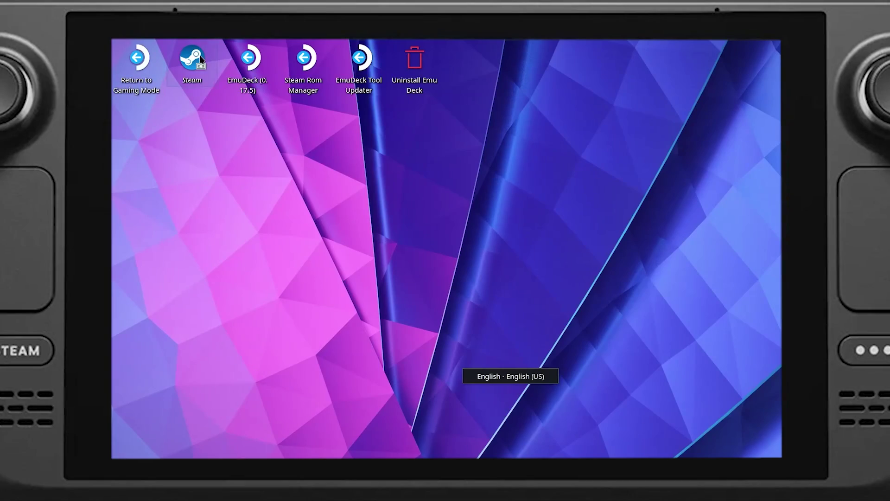
{"action": "left_click", "coordinate": [201, 59]}
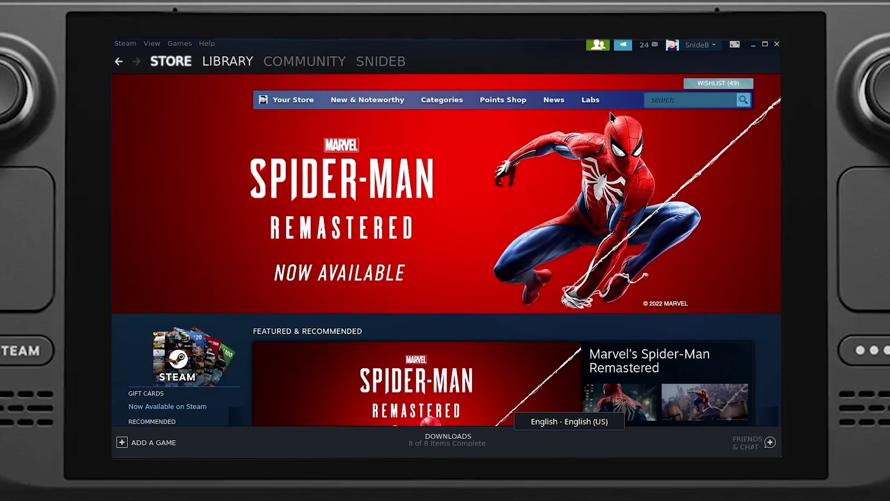
Step: Add Chiaki to Steam as a non-Steam game and launch it from the Non-Steam collection
{"action": "left_click", "coordinate": [138, 444]}
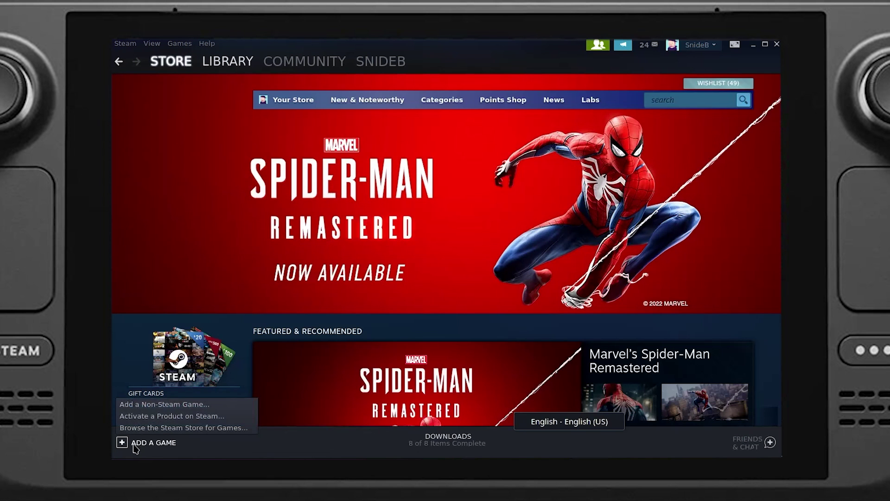
{"action": "left_click", "coordinate": [163, 406]}
{"action": "left_click", "coordinate": [445, 256]}
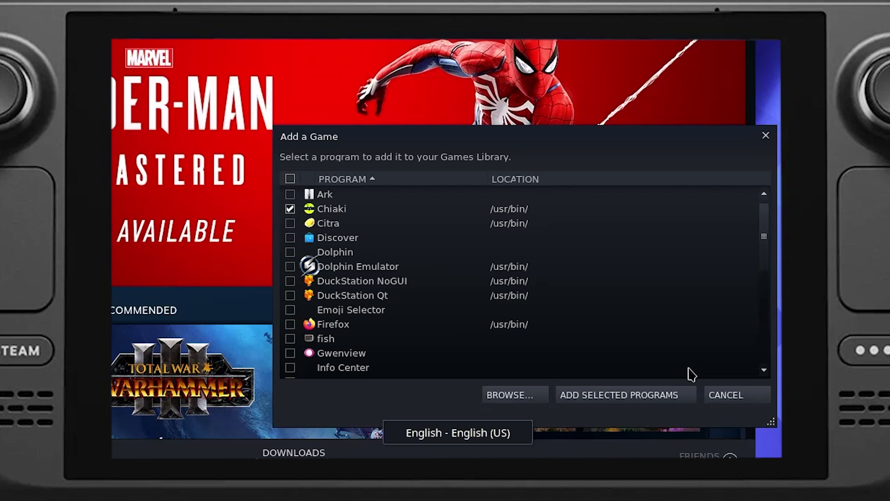
{"action": "left_click", "coordinate": [633, 396]}
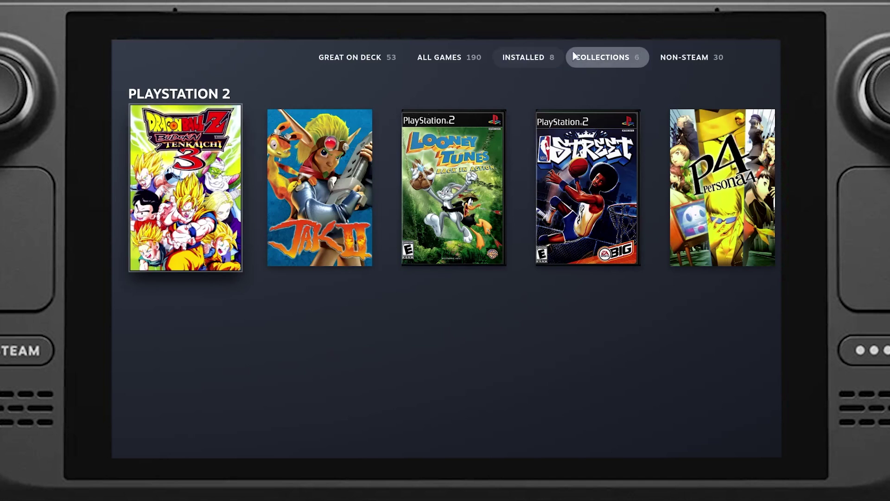
{"action": "left_click", "coordinate": [675, 60]}
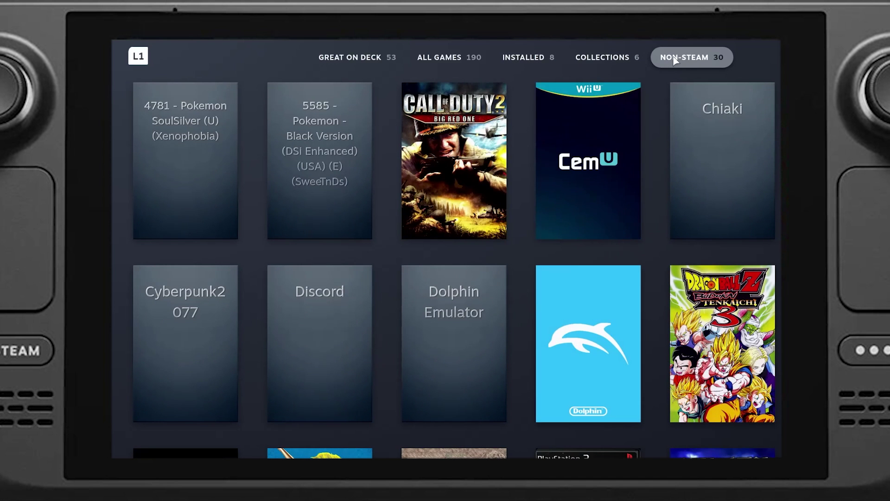
{"action": "left_click", "coordinate": [712, 126]}
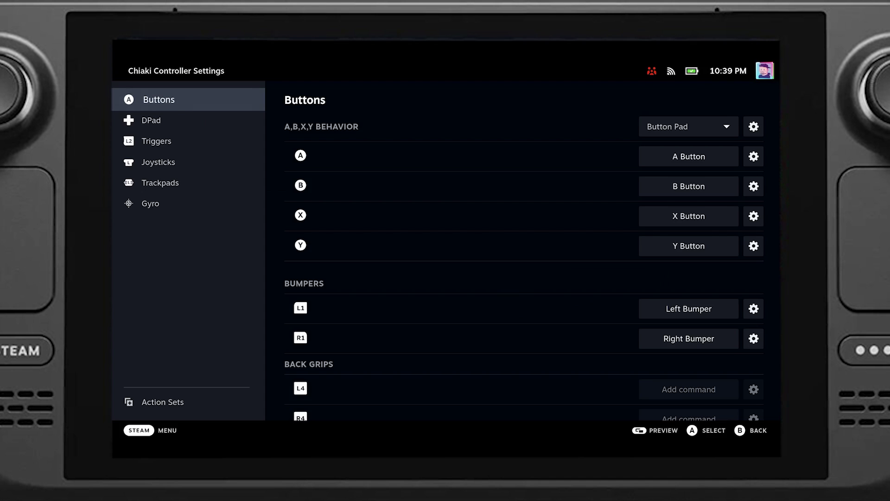
Step: Bind Chiaki's Right Trackpad Click to the keyboard Esc key in its controller settings
{"action": "key", "text": "Down"}
{"action": "key", "text": "Down"}
{"action": "key", "text": "Down"}
{"action": "key", "text": "Right"}
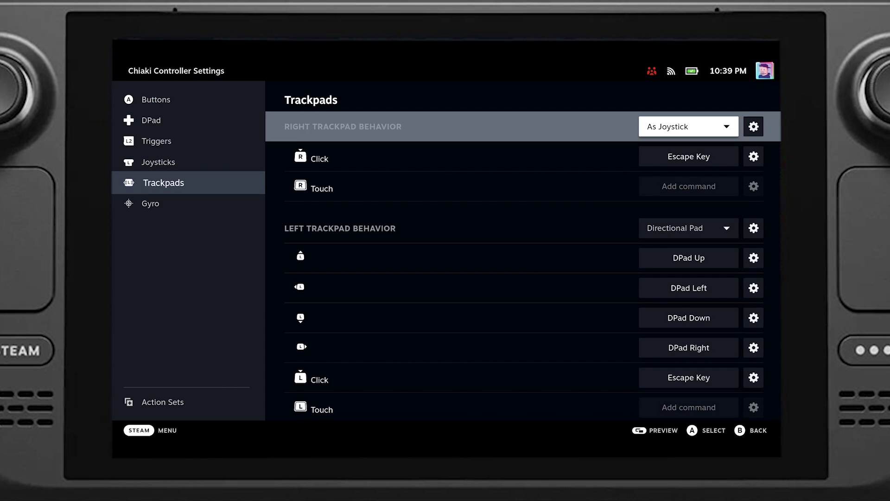
{"action": "key", "text": "Down"}
{"action": "key", "text": "Return"}
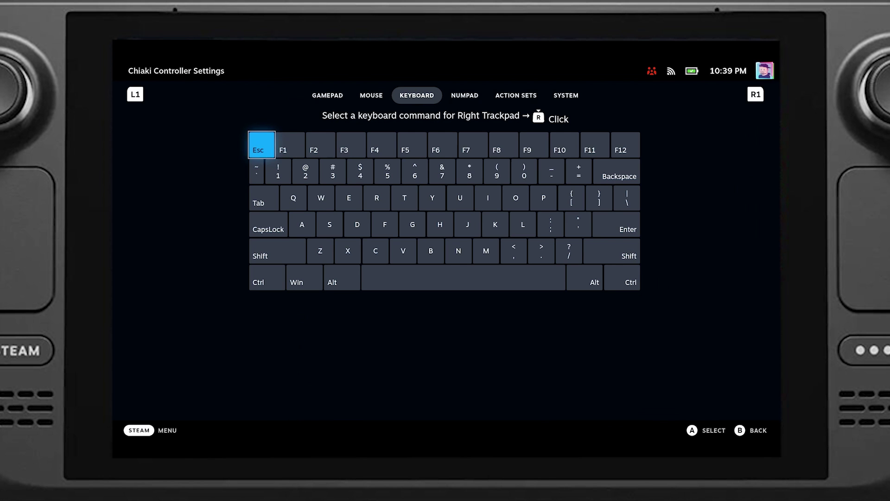
{"action": "key", "text": "Return"}
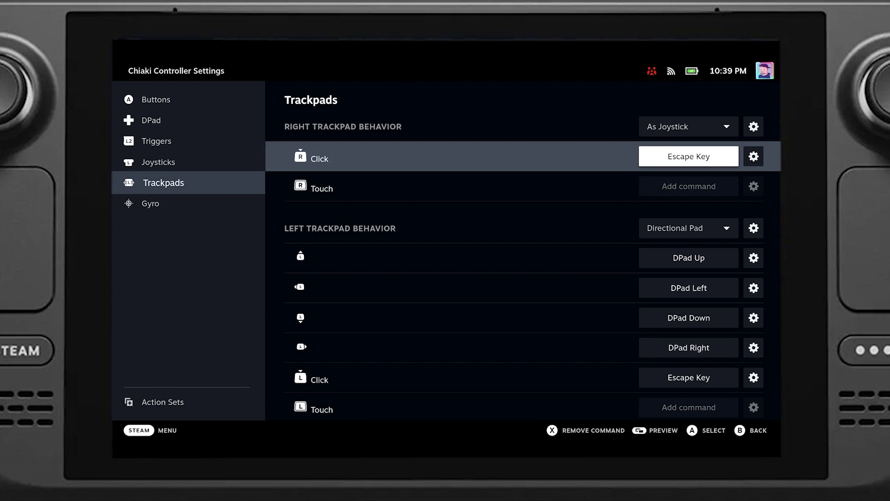
{"action": "key", "text": "Left"}
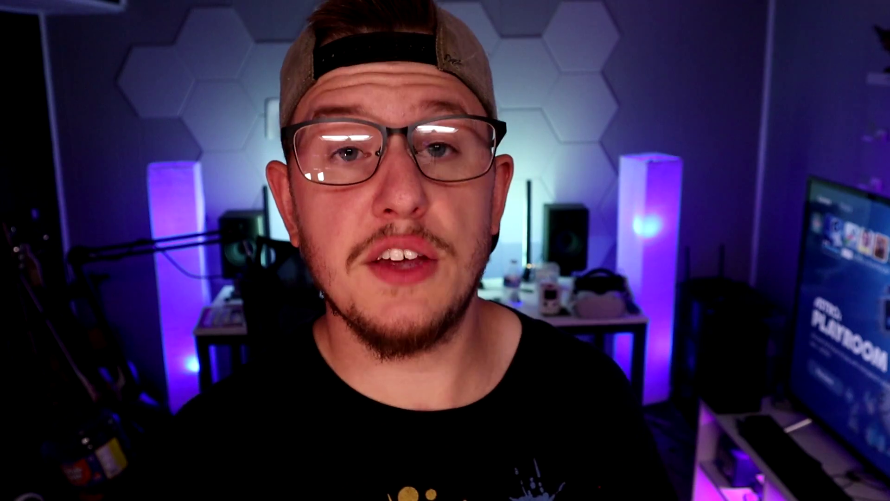